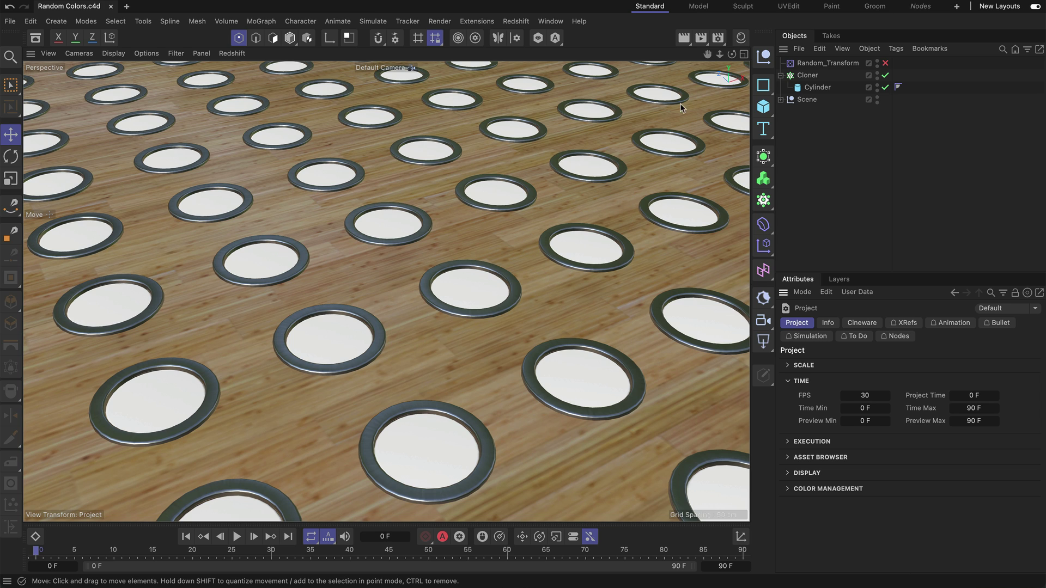
Re-enable Random_Transform and show its settings: Y position randomised by 20 cm, X and Z 0 cm
{"action": "left_click", "coordinate": [886, 63]}
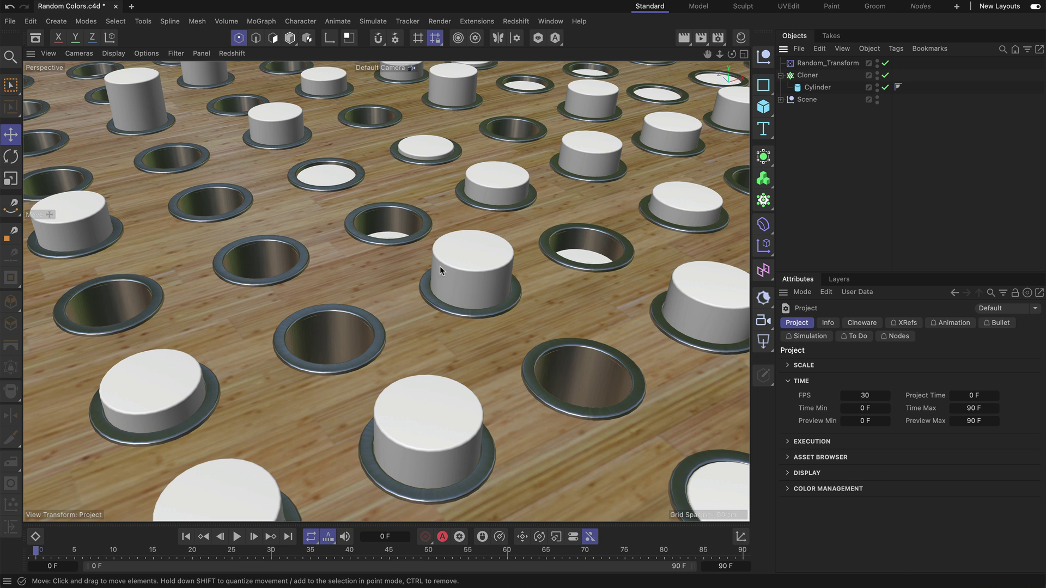
{"action": "left_click", "coordinate": [817, 63]}
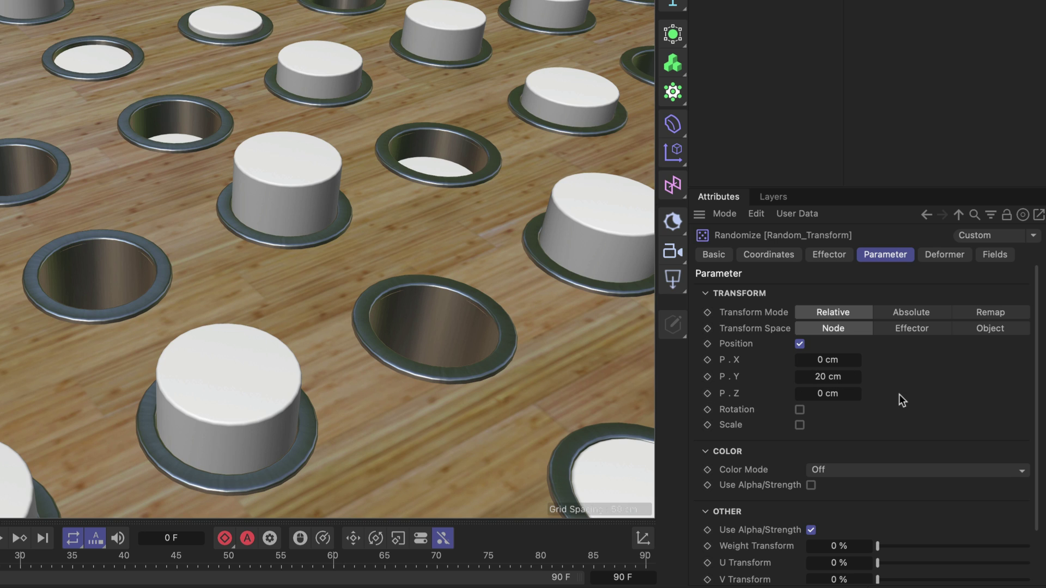
Expand Random_Transform's MIN/MAX range, try a 0 % Minimum, then restore it to -100 %
{"action": "left_click", "coordinate": [834, 254]}
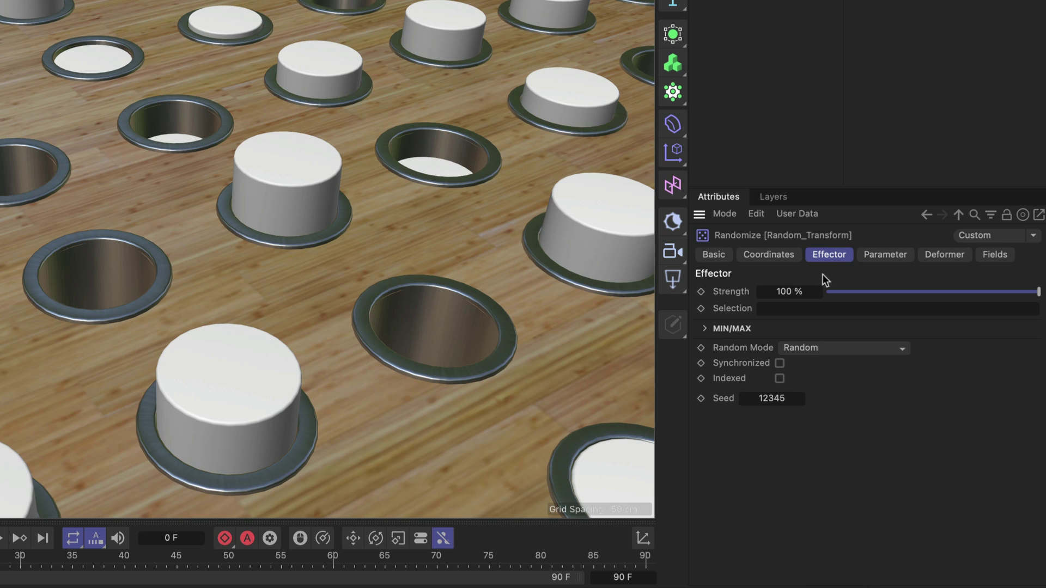
{"action": "left_click", "coordinate": [706, 329]}
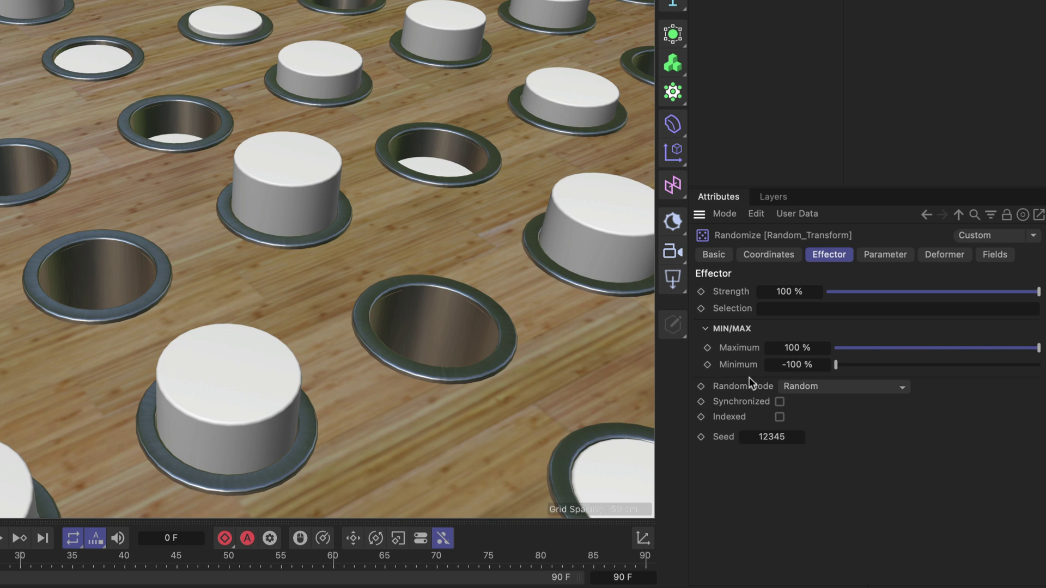
{"action": "left_click", "coordinate": [799, 365]}
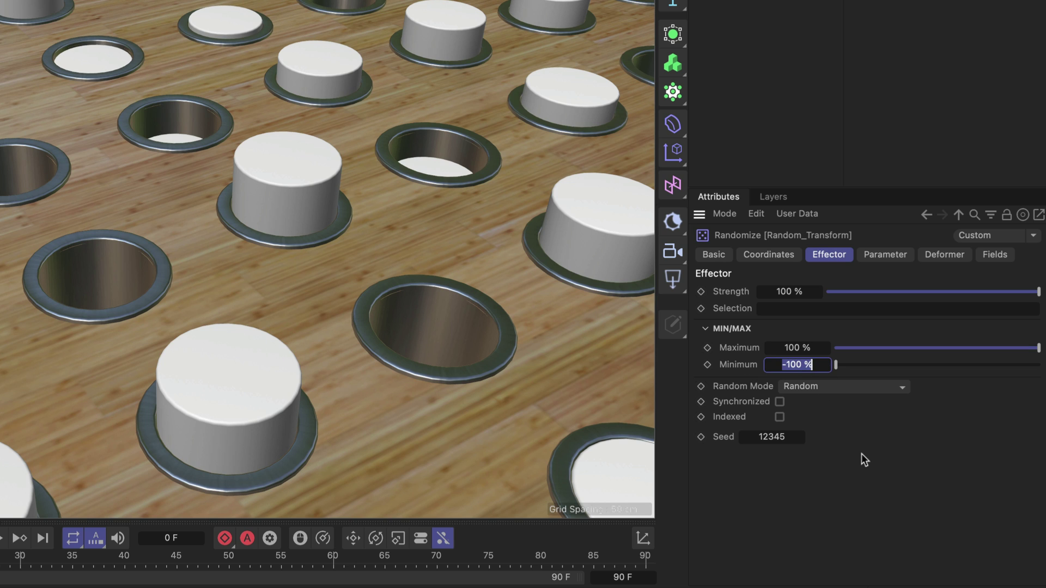
{"action": "type", "text": "0"}
{"action": "key", "text": "Return"}
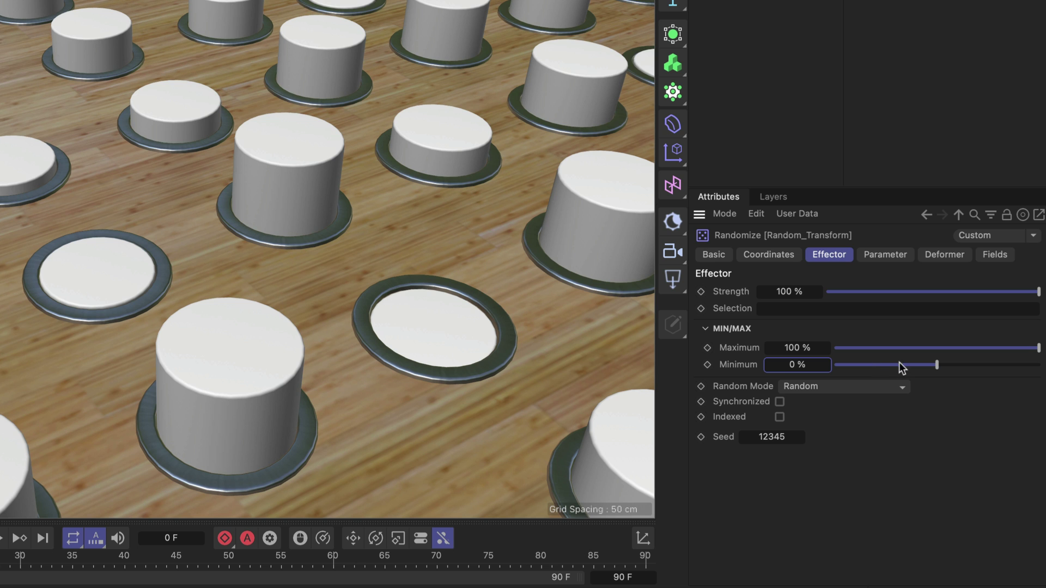
{"action": "left_click_drag", "start_coordinate": [931, 364], "coordinate": [819, 365]}
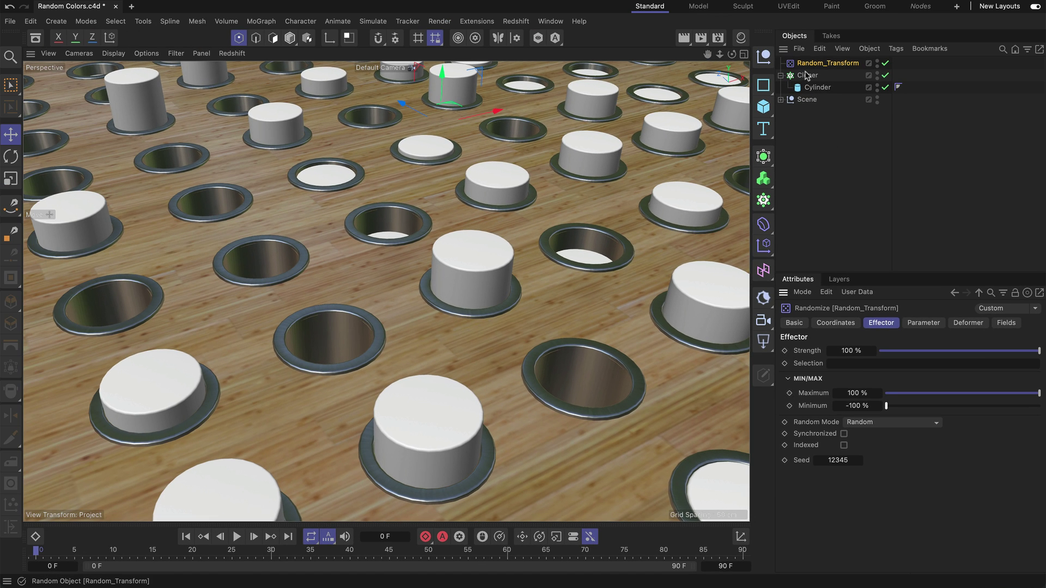
Add a new Random effector to the Cloner
{"action": "left_click", "coordinate": [807, 75]}
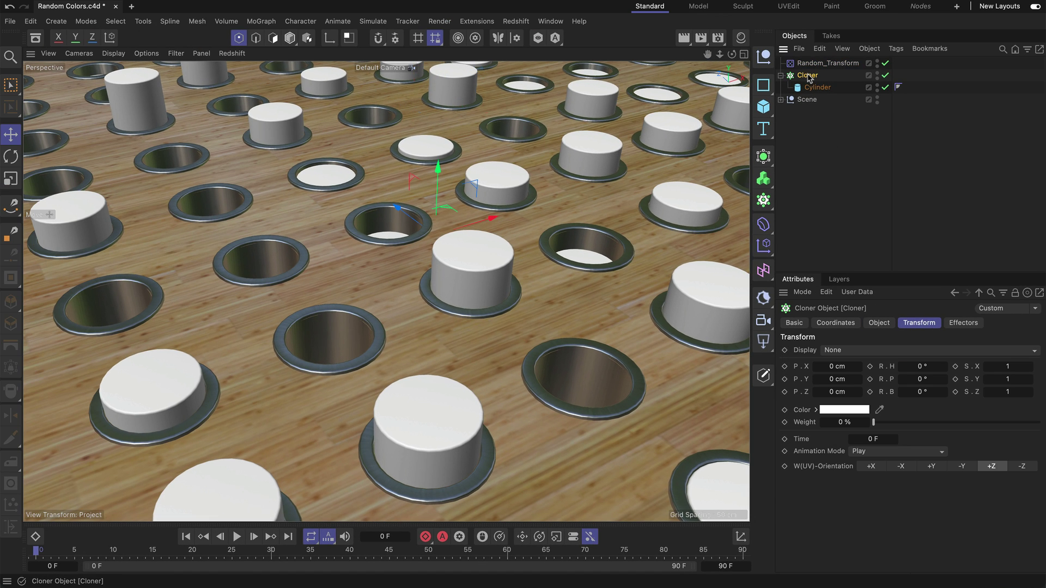
{"action": "left_click", "coordinate": [763, 245]}
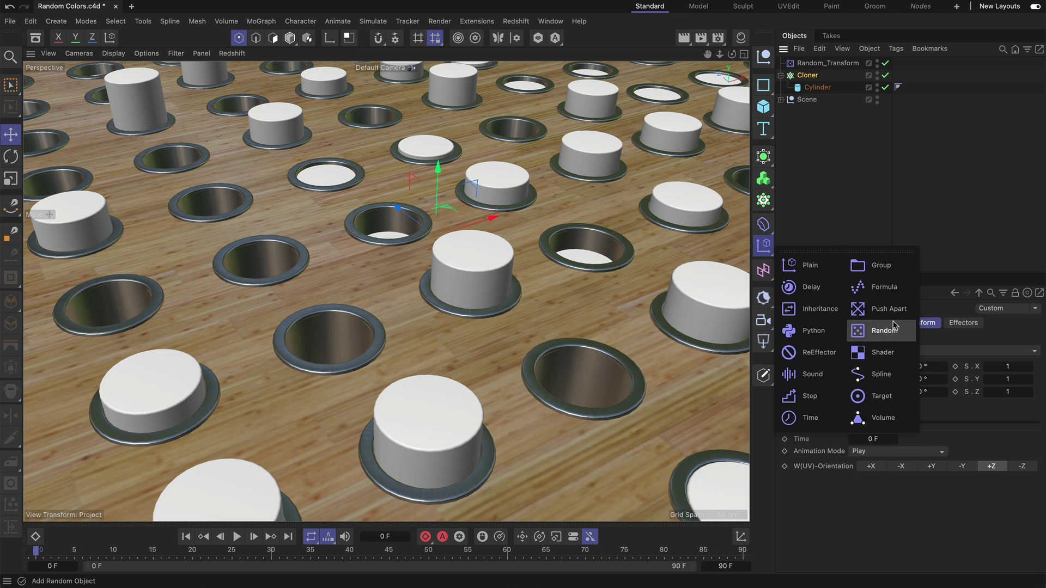
{"action": "left_click", "coordinate": [884, 330]}
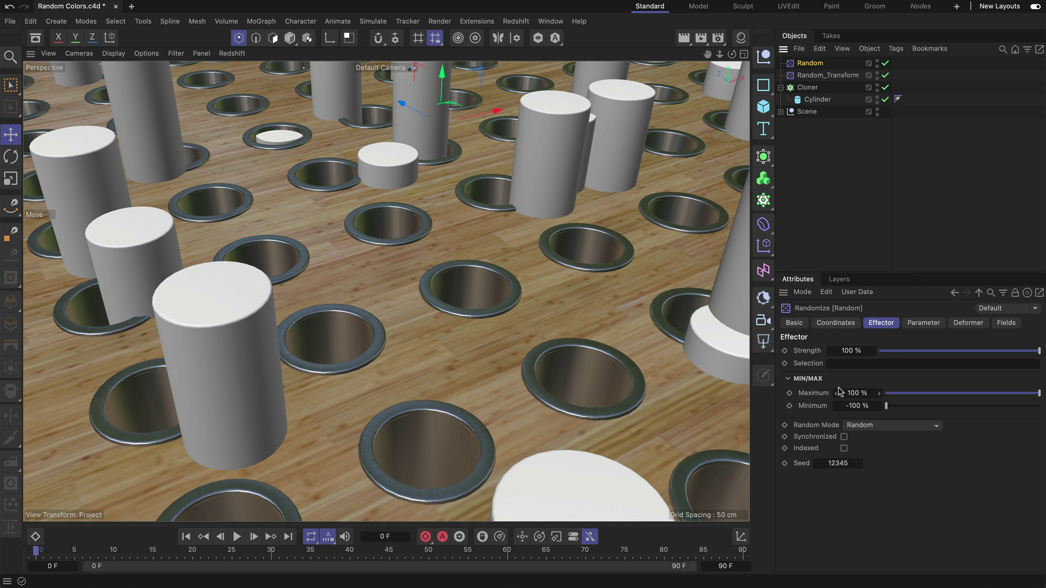
Untick the new effector's Position, set Color Mode to Effector Color, and disable Random_Transform
{"action": "left_click", "coordinate": [923, 323]}
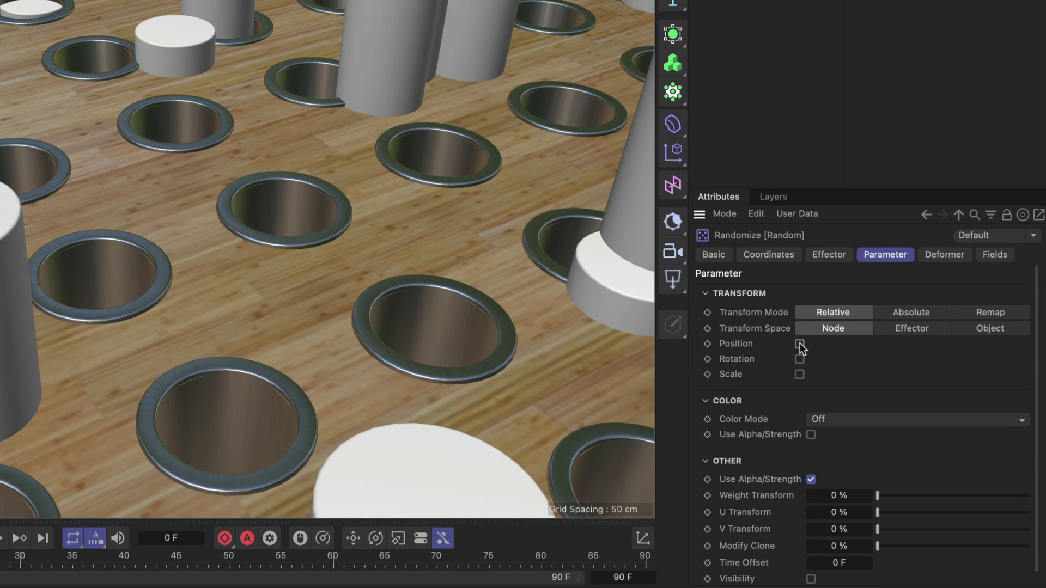
{"action": "left_click", "coordinate": [799, 343]}
{"action": "left_click", "coordinate": [846, 419]}
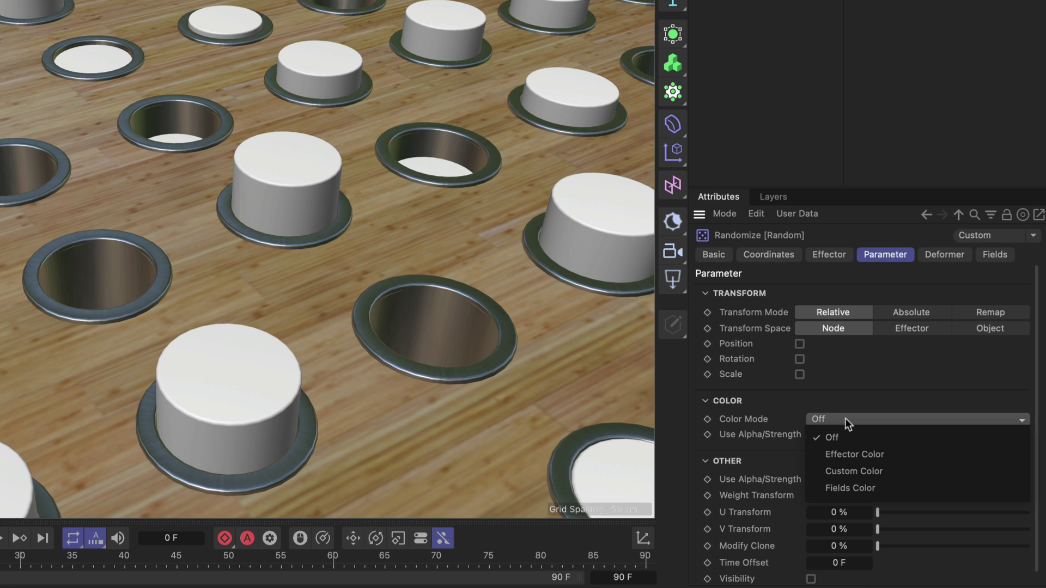
{"action": "left_click", "coordinate": [861, 454]}
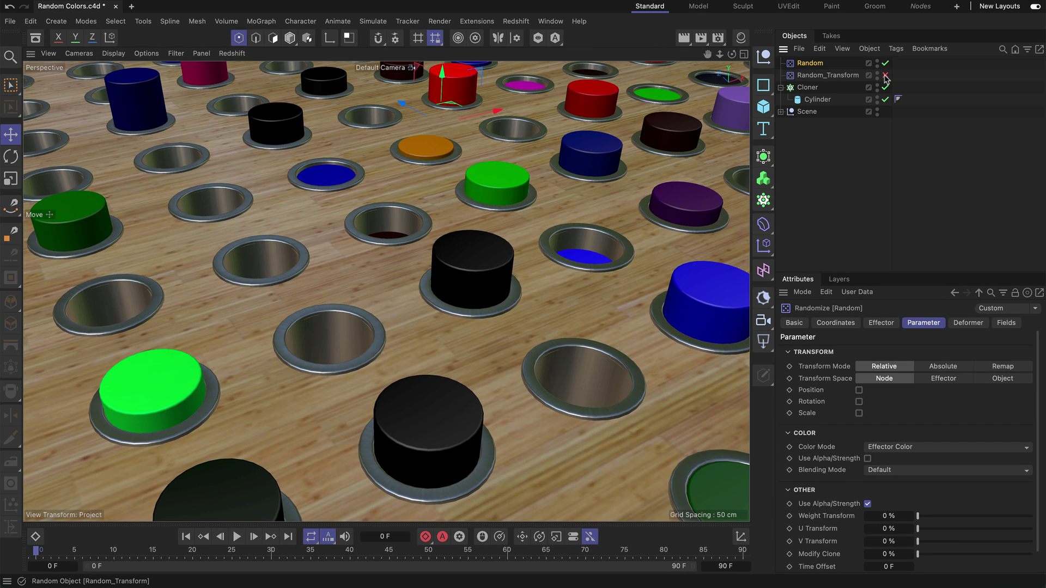
{"action": "left_click", "coordinate": [885, 75]}
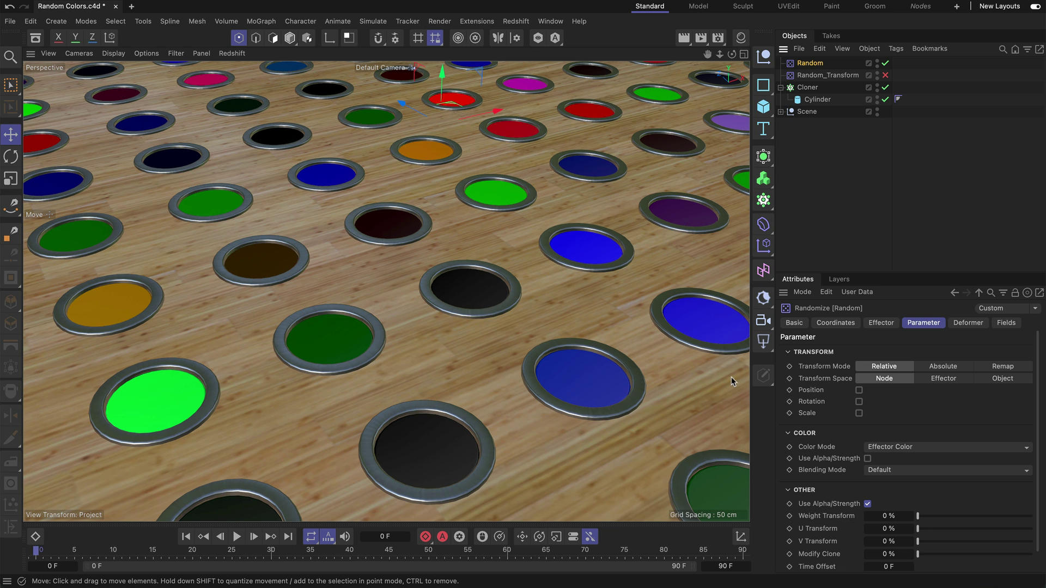
Set the colour effector's Minimum strength to 0 % for brighter colours
{"action": "left_click", "coordinate": [881, 323]}
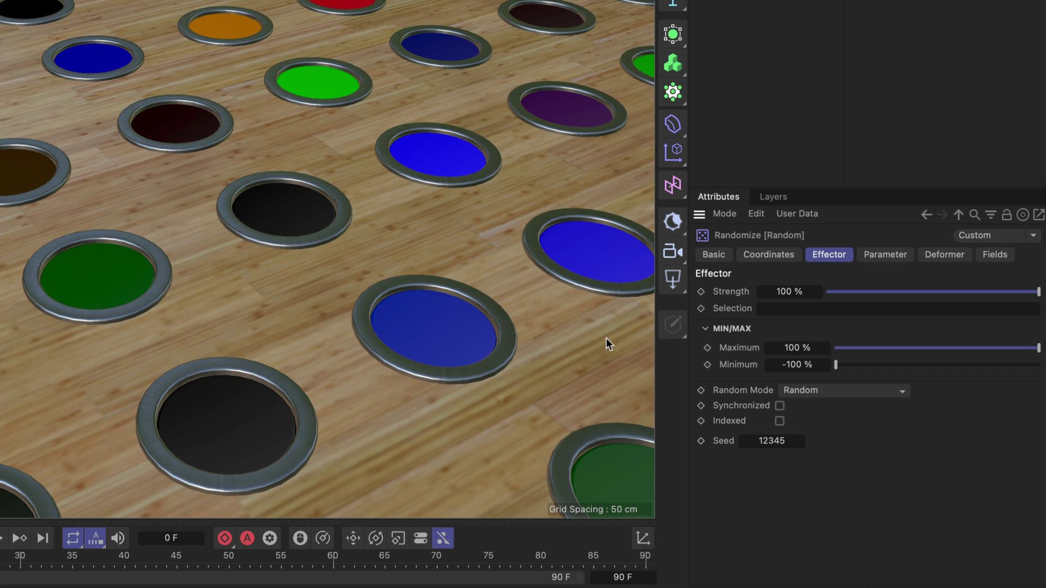
{"action": "left_click", "coordinate": [798, 365]}
{"action": "key", "text": "BackSpace"}
{"action": "type", "text": "0"}
{"action": "key", "text": "Return"}
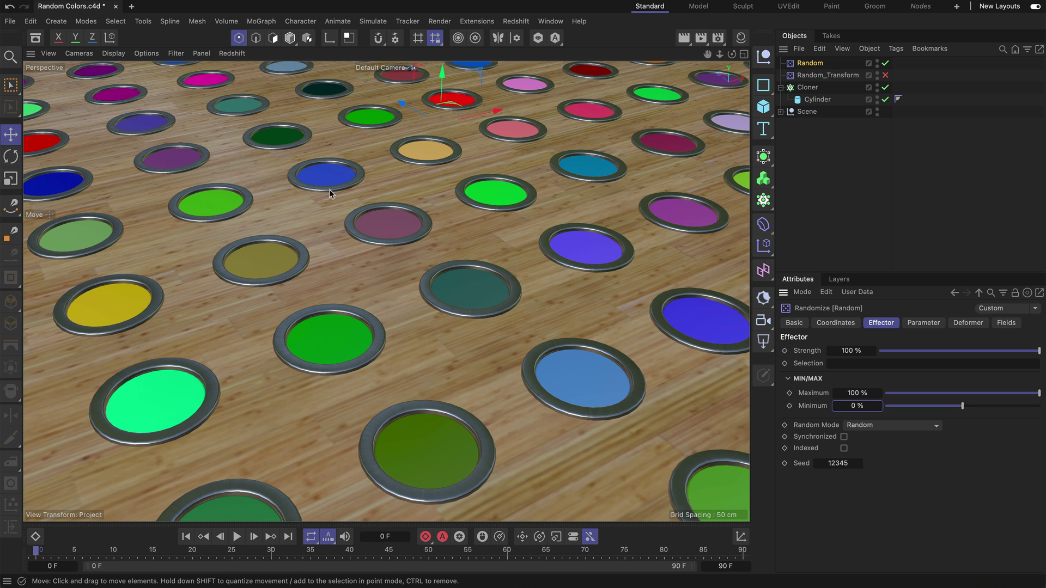
Re-enable Random_Transform and rename the Random effector to Random_Color
{"action": "left_click", "coordinate": [885, 75]}
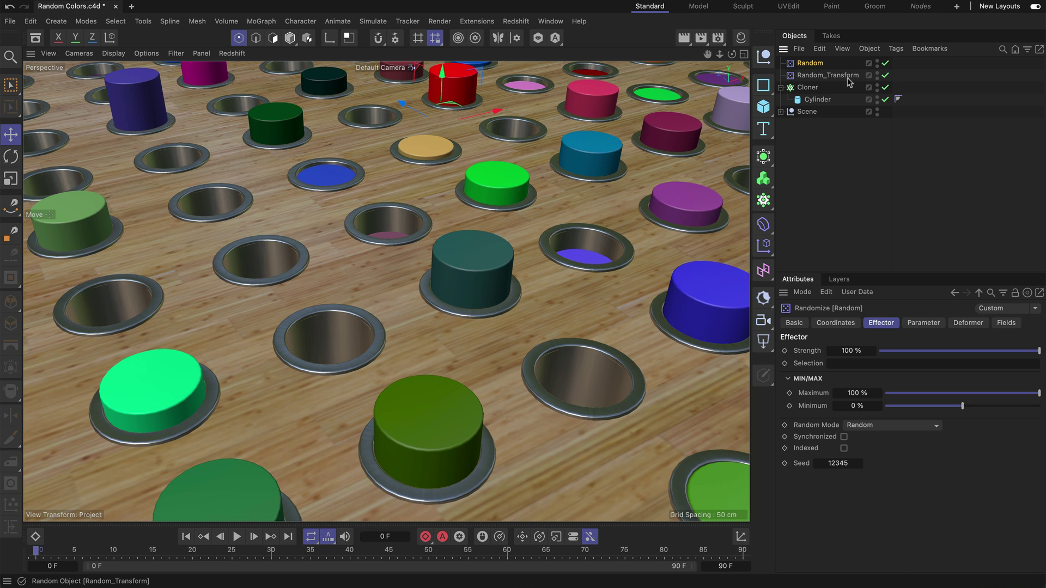
{"action": "double_click", "coordinate": [822, 64]}
{"action": "type", "text": "_"}
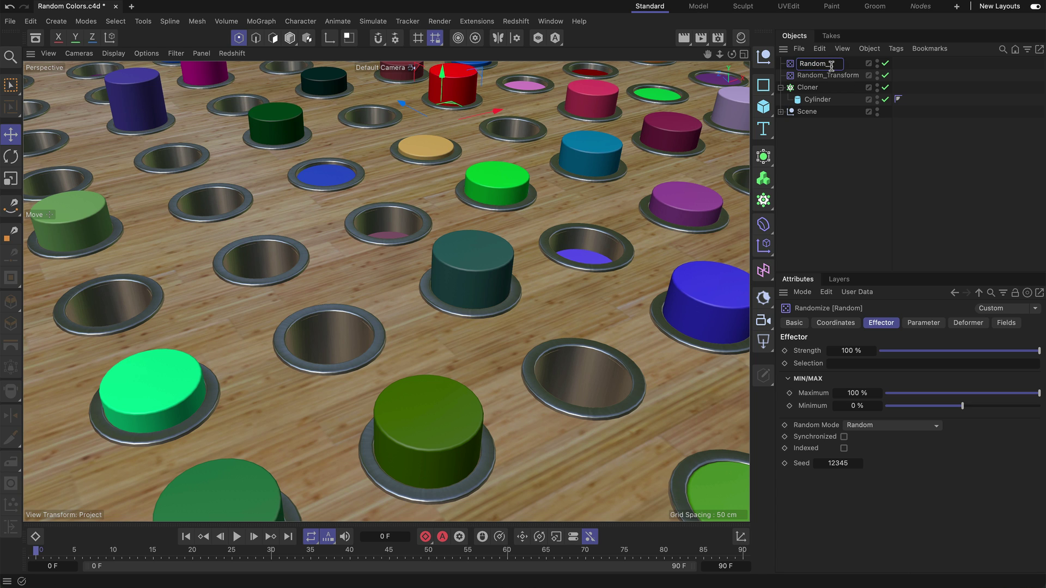
{"action": "type", "text": "Color"}
{"action": "key", "text": "Return"}
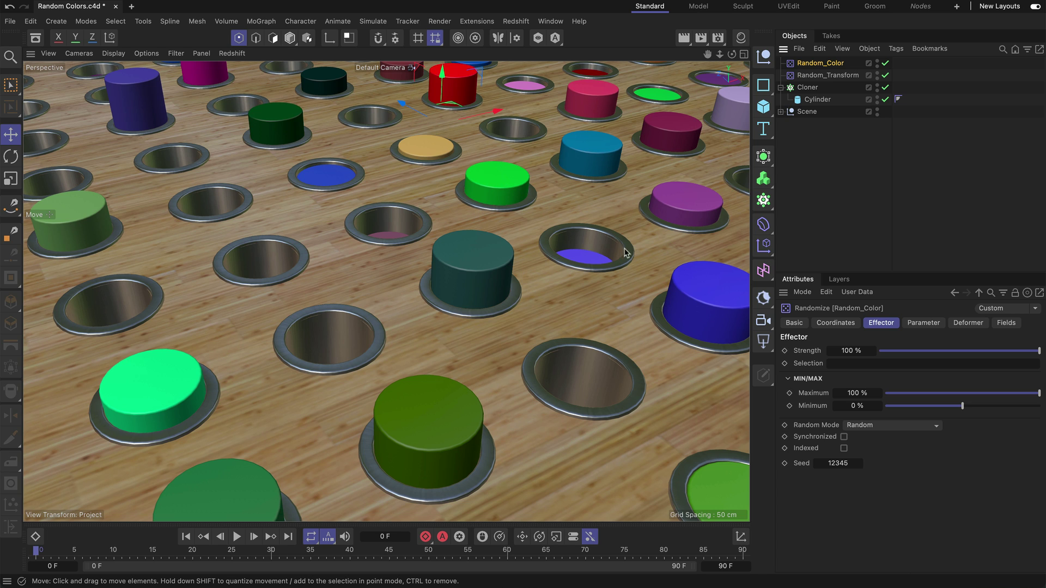
Start viewport rendering and set the Random STD Color texture to a MoGraph Color Shader
{"action": "left_click", "coordinate": [741, 40]}
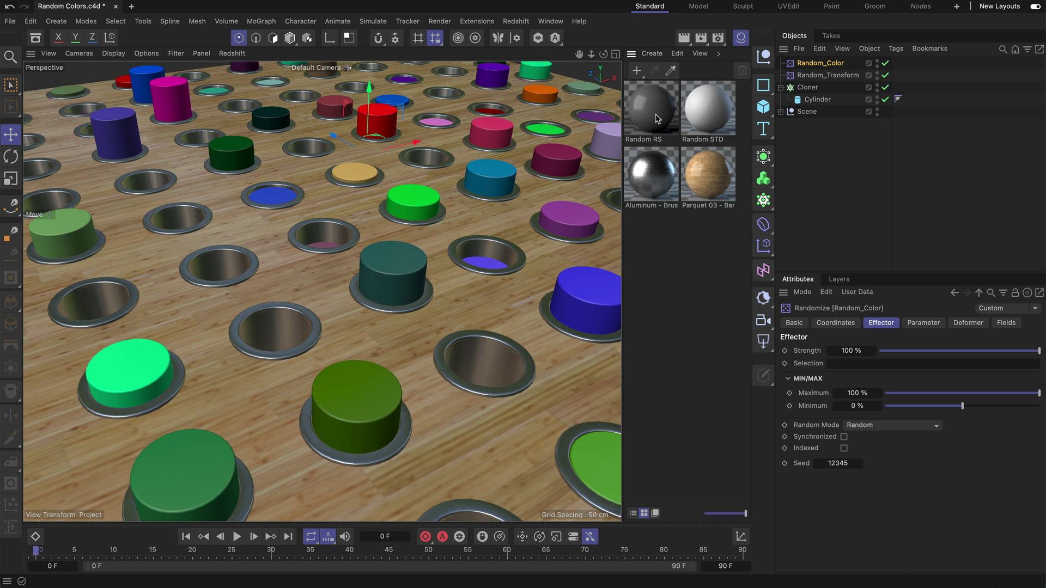
{"action": "double_click", "coordinate": [710, 119]}
{"action": "left_click_drag", "start_coordinate": [748, 110], "coordinate": [581, 73]}
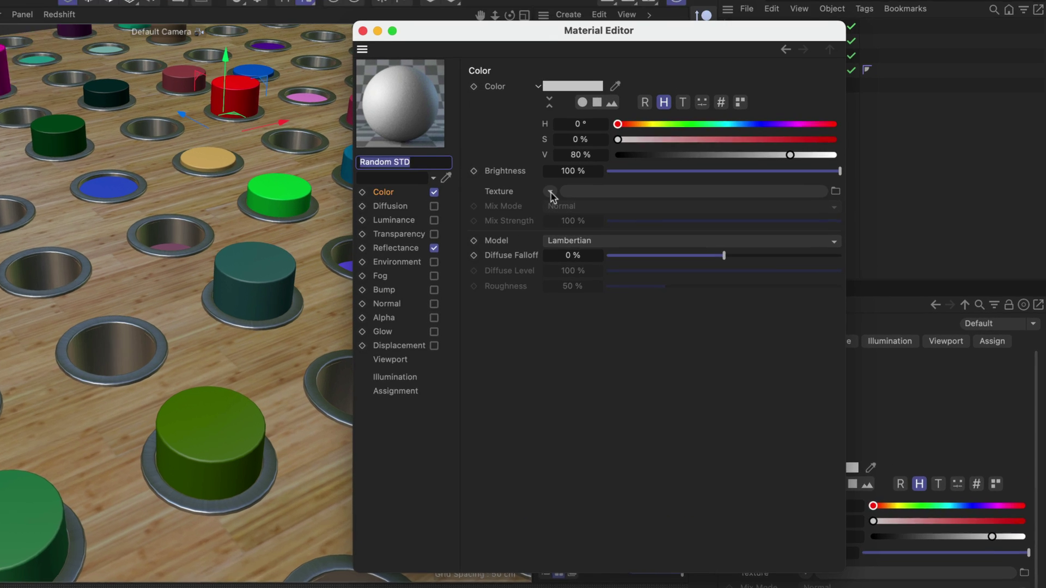
{"action": "left_click", "coordinate": [637, 198]}
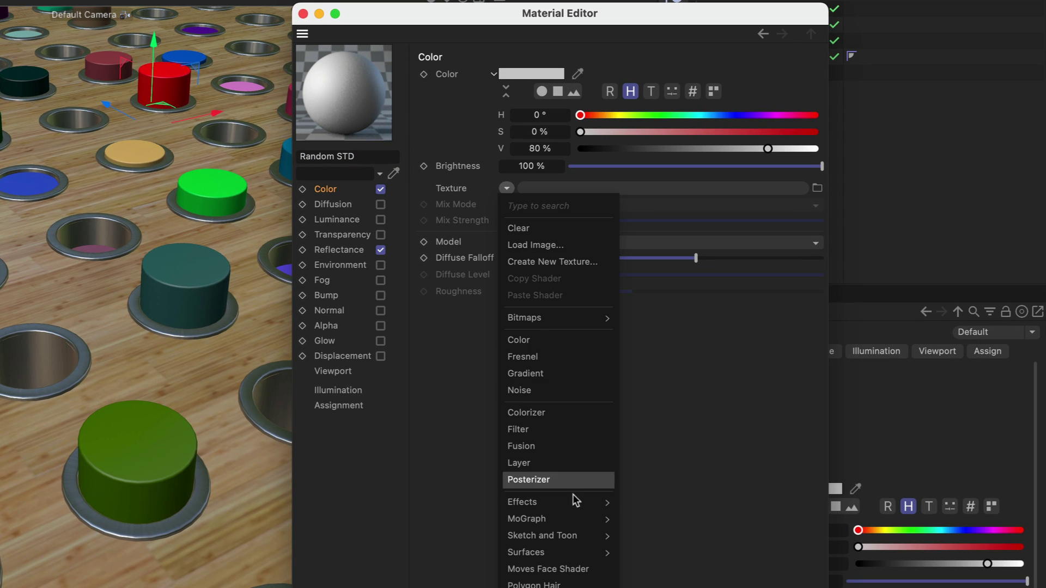
{"action": "mouse_move", "coordinate": [536, 520]}
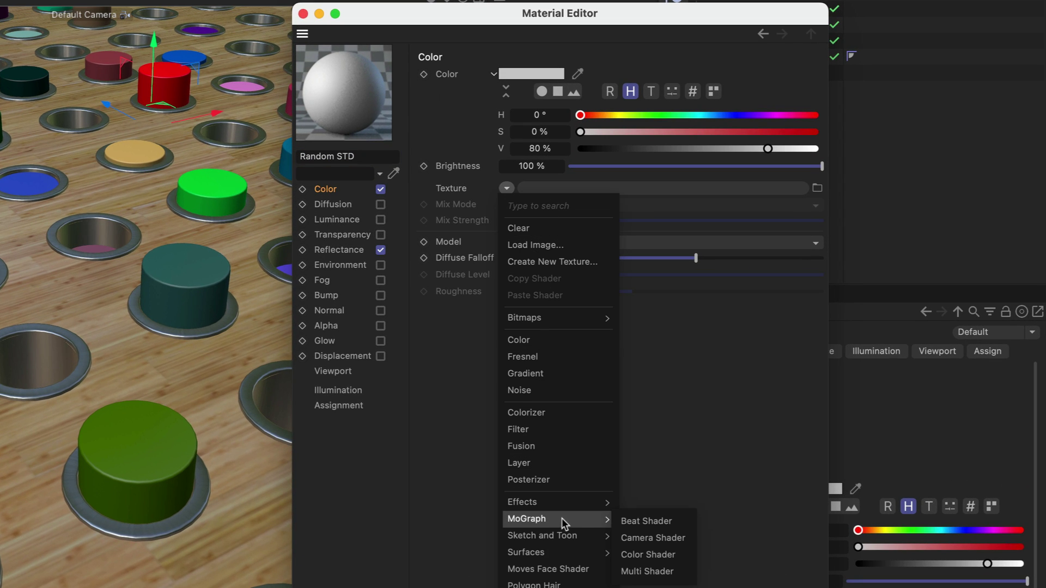
{"action": "left_click", "coordinate": [669, 555]}
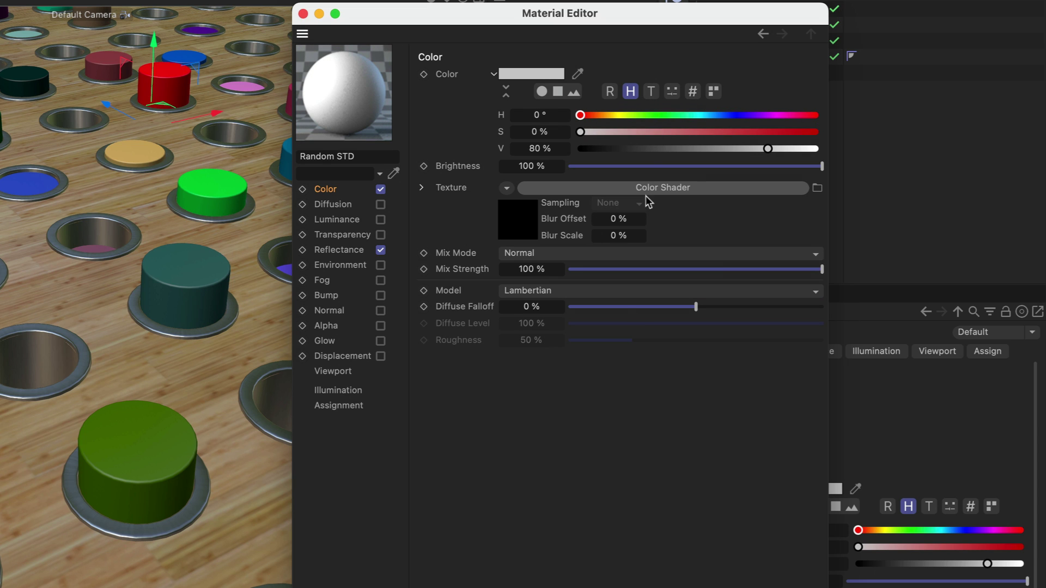
Close the material editor and apply Random STD and Random RS materials to the Cloner
{"action": "left_click_drag", "start_coordinate": [663, 14], "coordinate": [546, 40]}
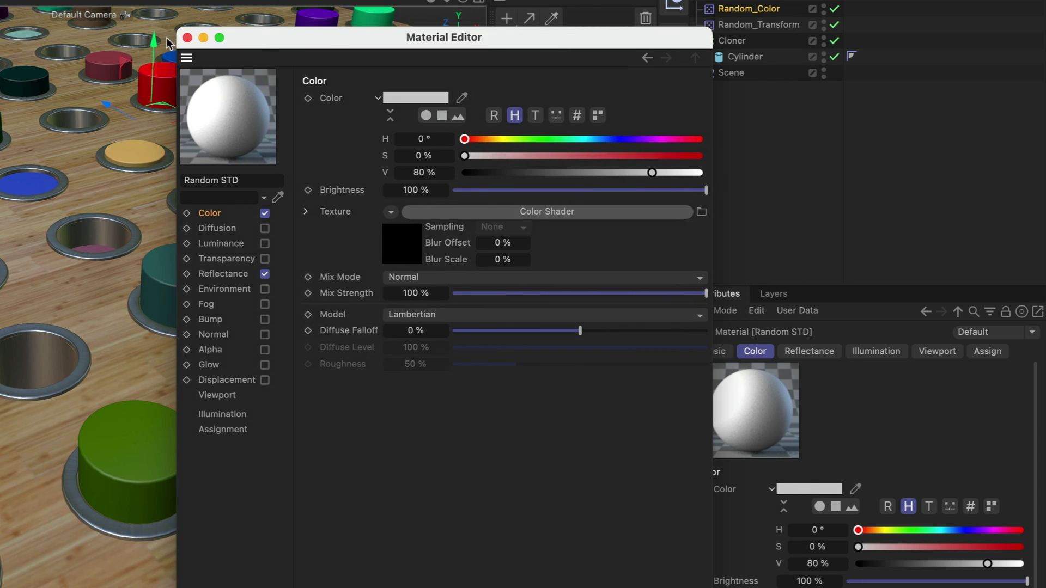
{"action": "left_click", "coordinate": [187, 37]}
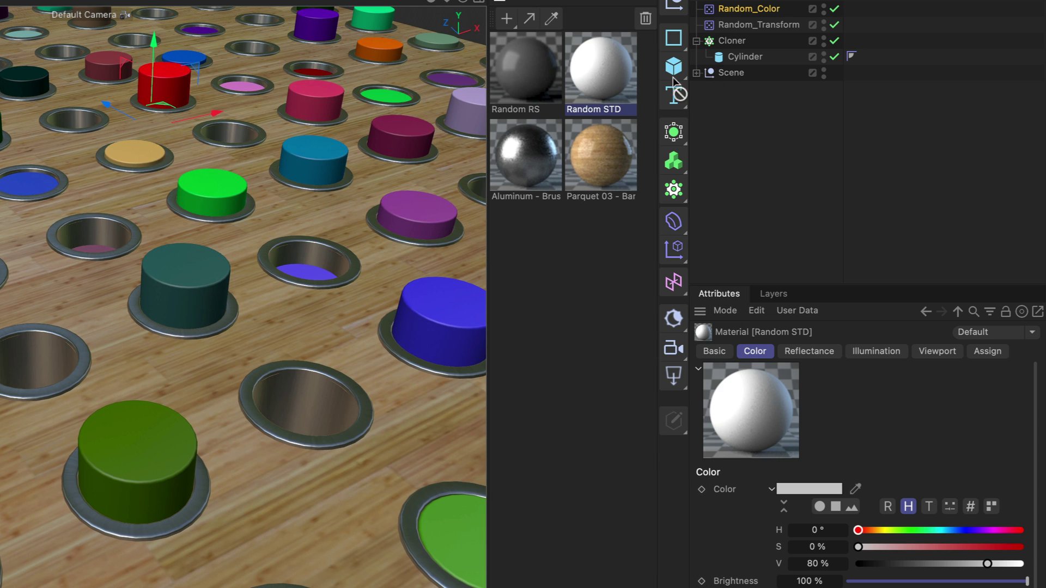
{"action": "left_click_drag", "start_coordinate": [673, 80], "coordinate": [737, 41]}
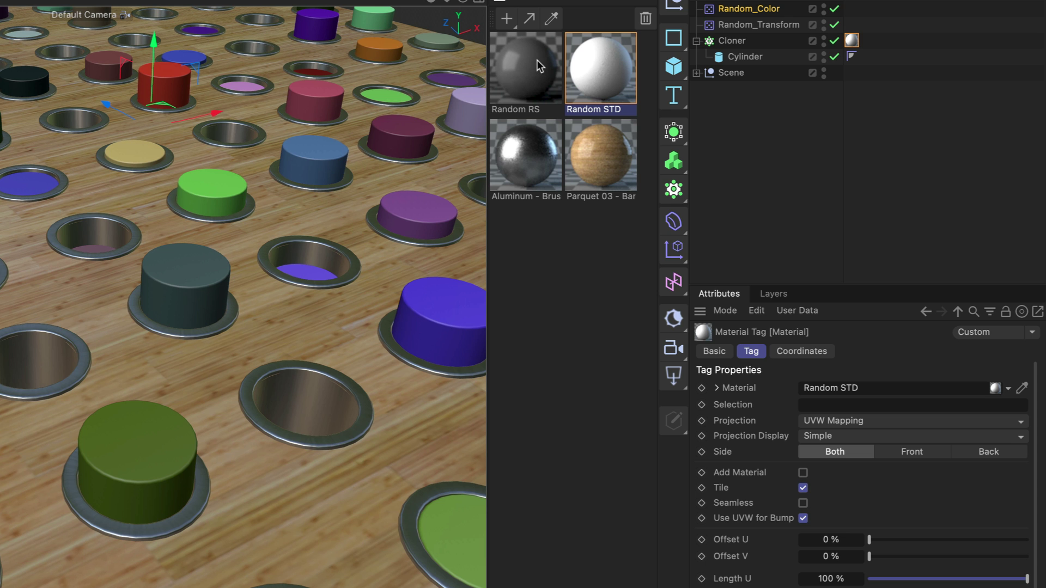
{"action": "left_click_drag", "start_coordinate": [532, 61], "coordinate": [748, 41]}
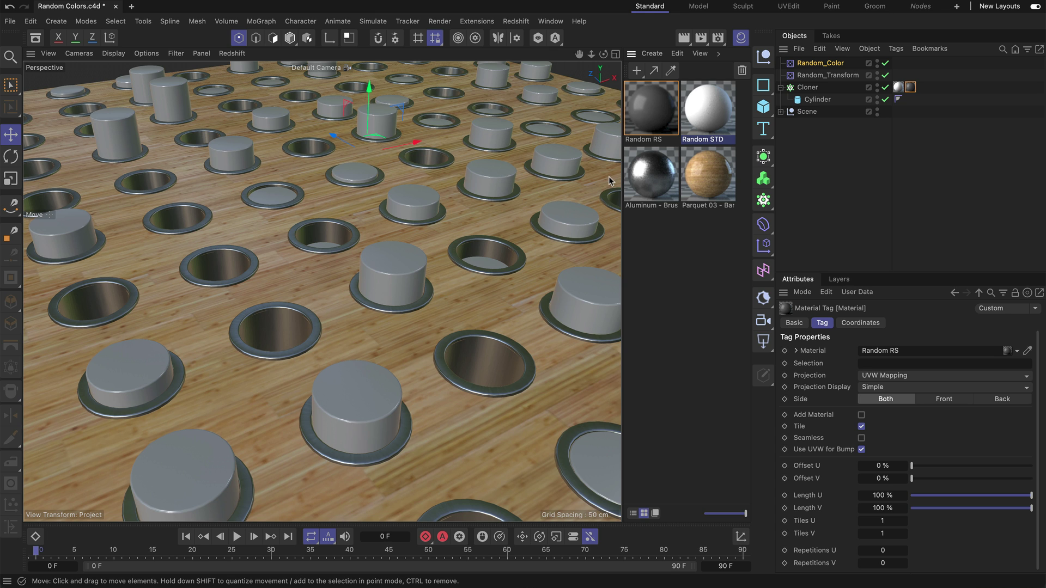
Add a Color User Data node to the Random RS graph and solo it, turning cylinders black
{"action": "double_click", "coordinate": [649, 117]}
{"action": "left_click_drag", "start_coordinate": [712, 105], "coordinate": [413, 176]}
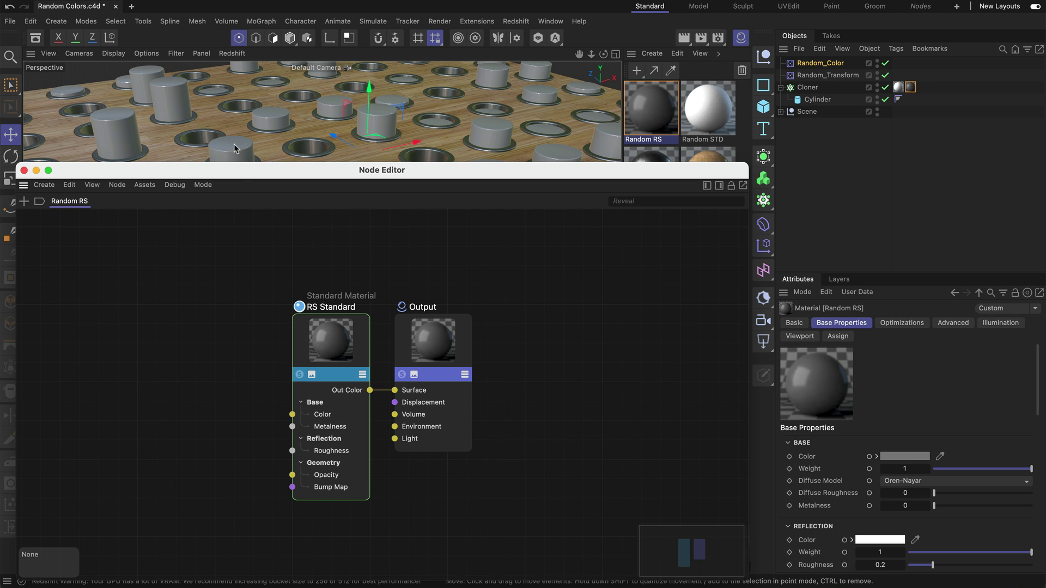
{"action": "double_click", "coordinate": [196, 353]}
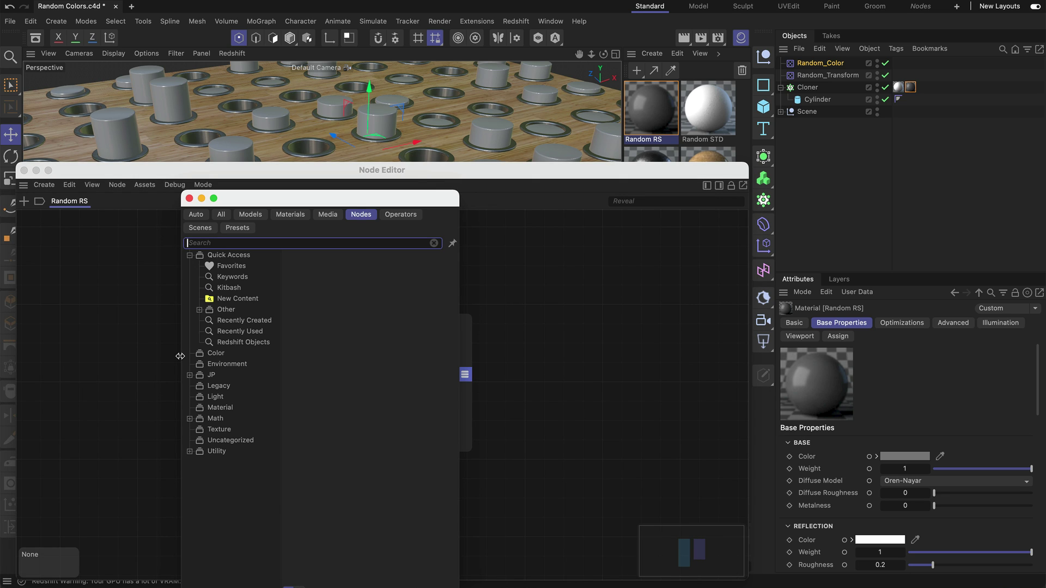
{"action": "type", "text": "color"}
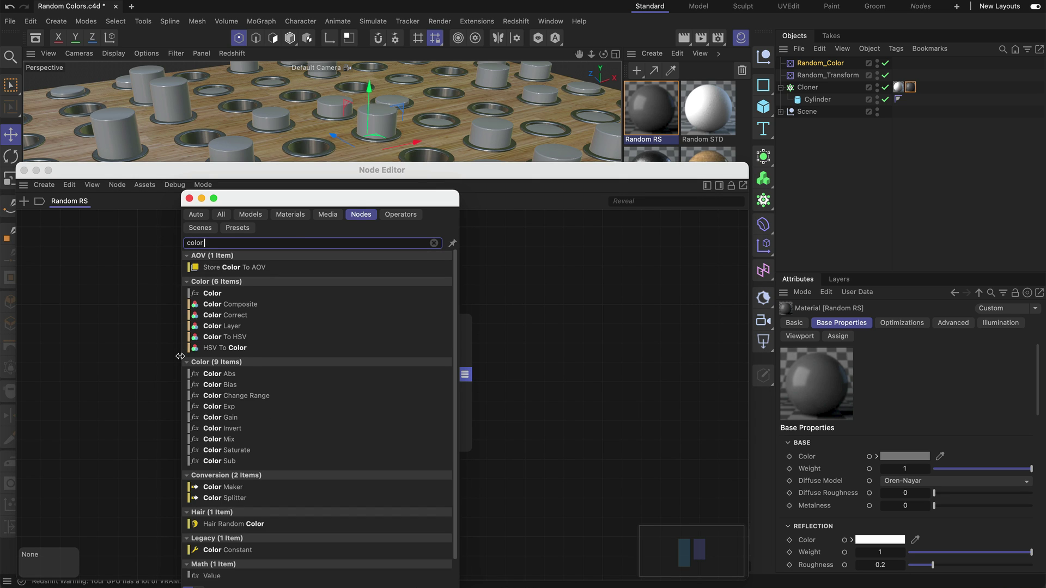
{"action": "type", "text": " user"}
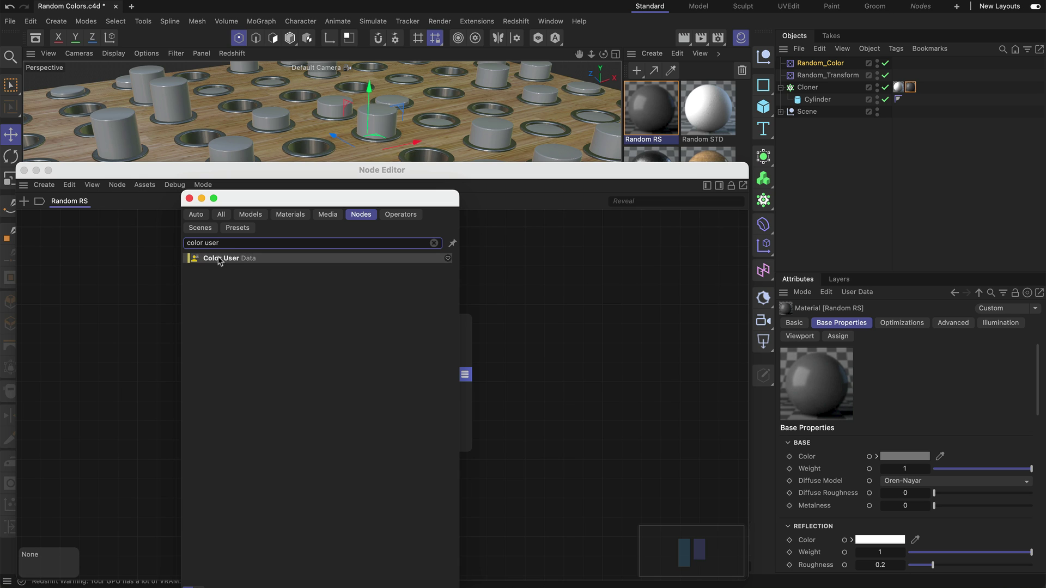
{"action": "left_click_drag", "start_coordinate": [225, 260], "coordinate": [130, 355]}
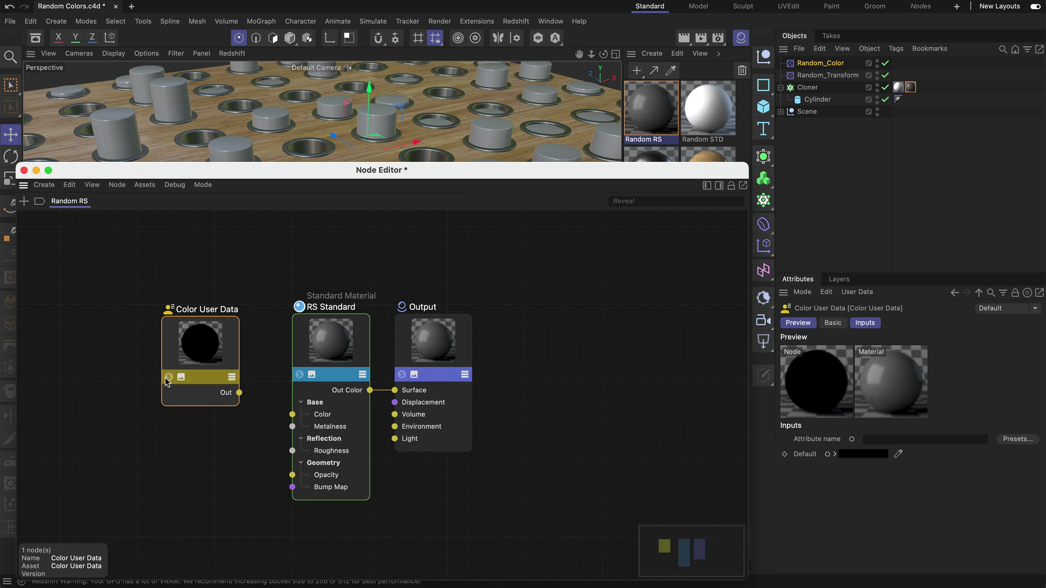
{"action": "left_click", "coordinate": [169, 377]}
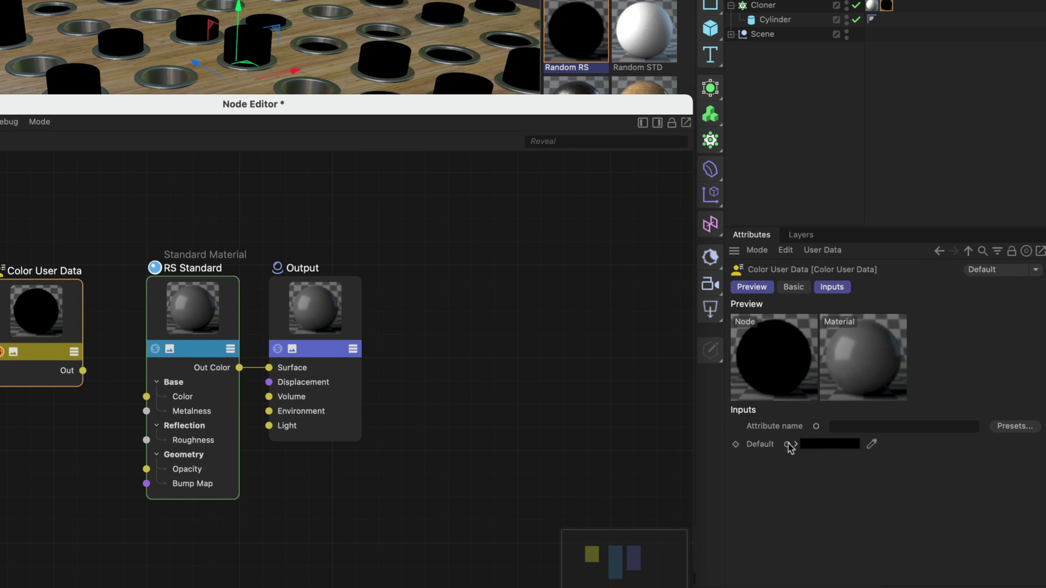
Set Color User Data to the MoGraph Color (RSMGColor) preset and wire it into RS Standard Base Color
{"action": "left_click", "coordinate": [1014, 427]}
{"action": "mouse_move", "coordinate": [990, 445]}
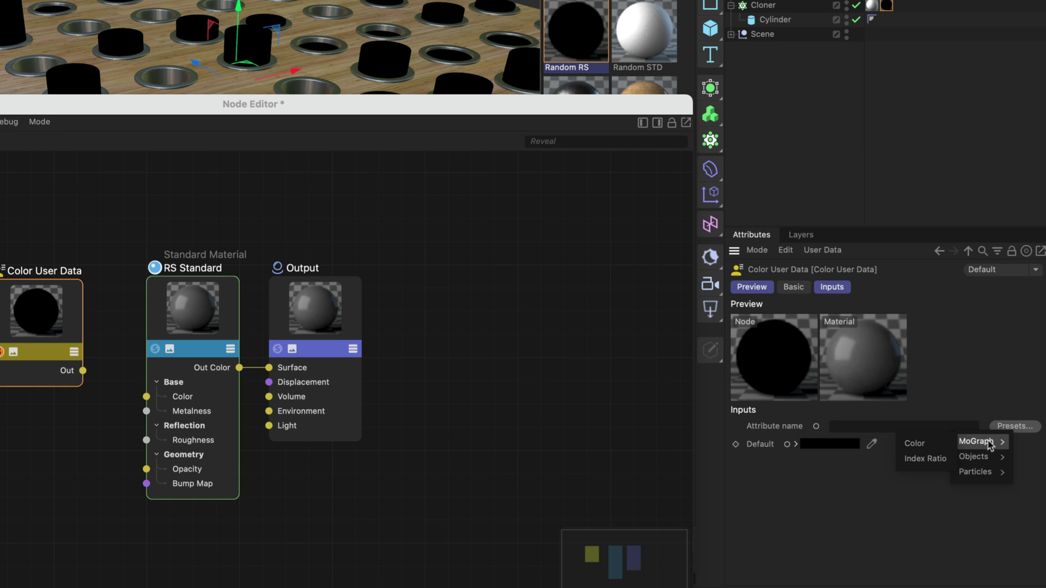
{"action": "left_click", "coordinate": [921, 443]}
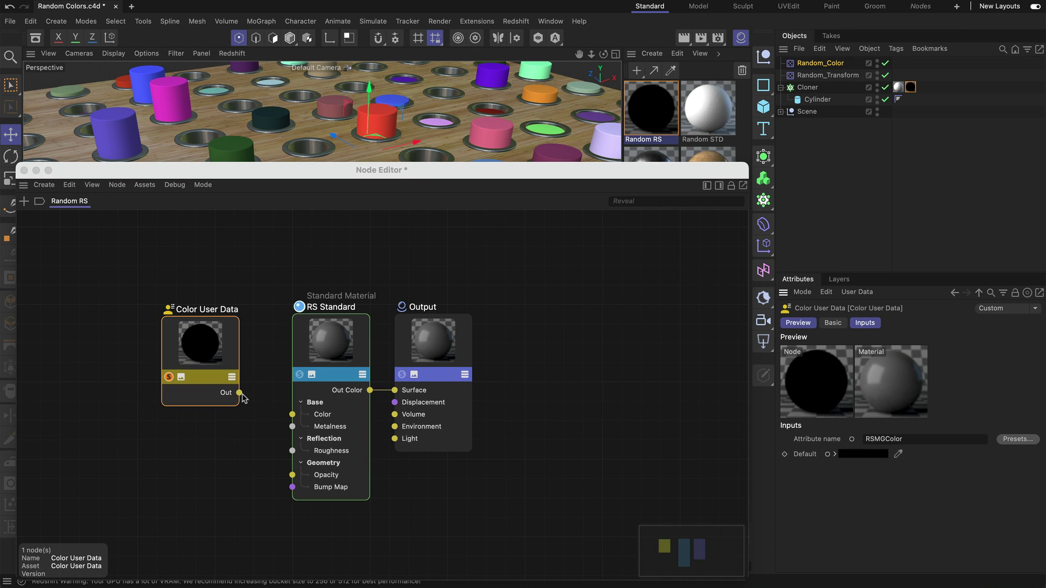
{"action": "left_click_drag", "start_coordinate": [240, 393], "coordinate": [292, 415]}
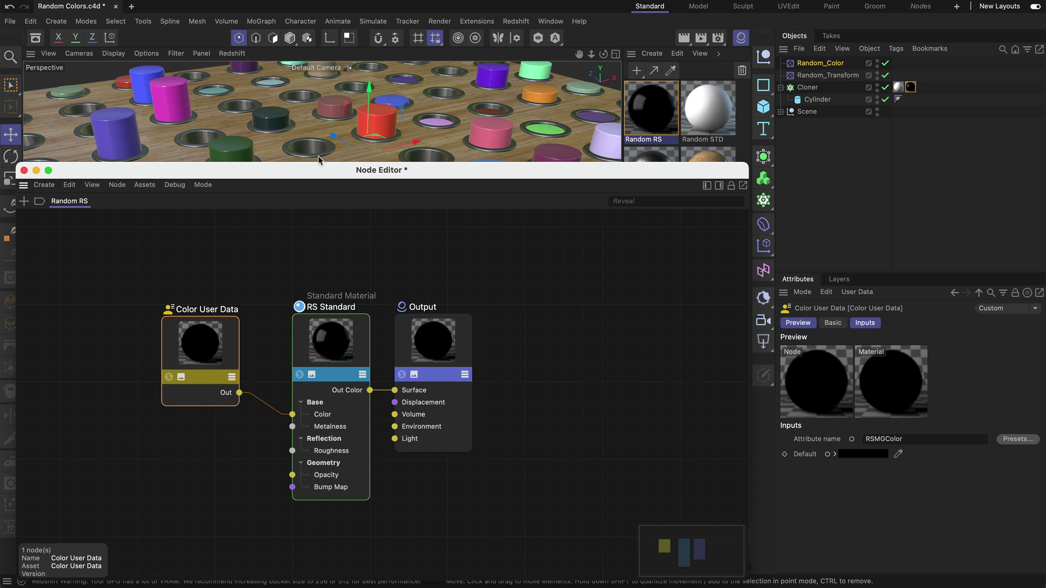
{"action": "left_click", "coordinate": [24, 171]}
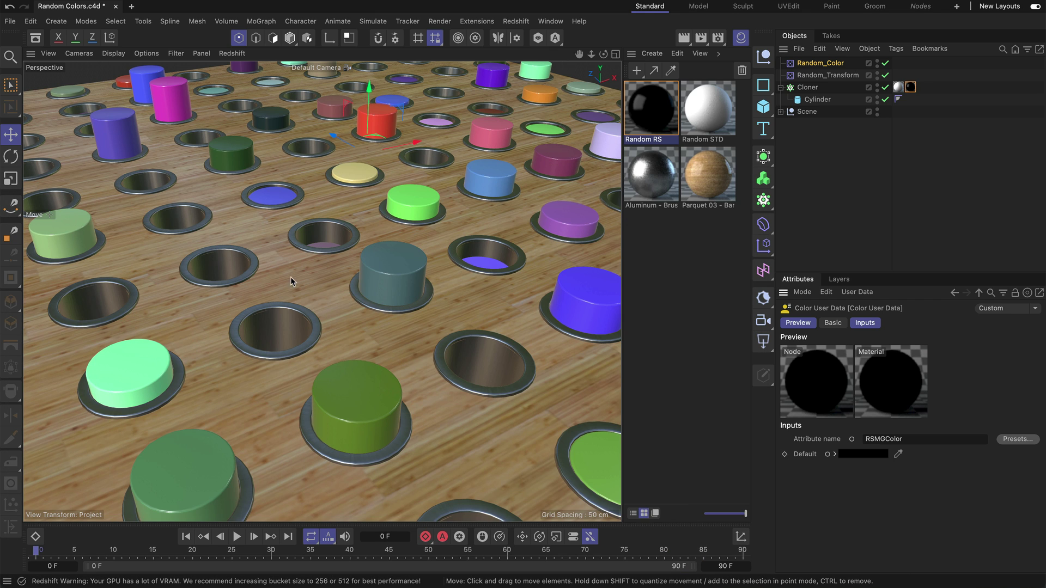